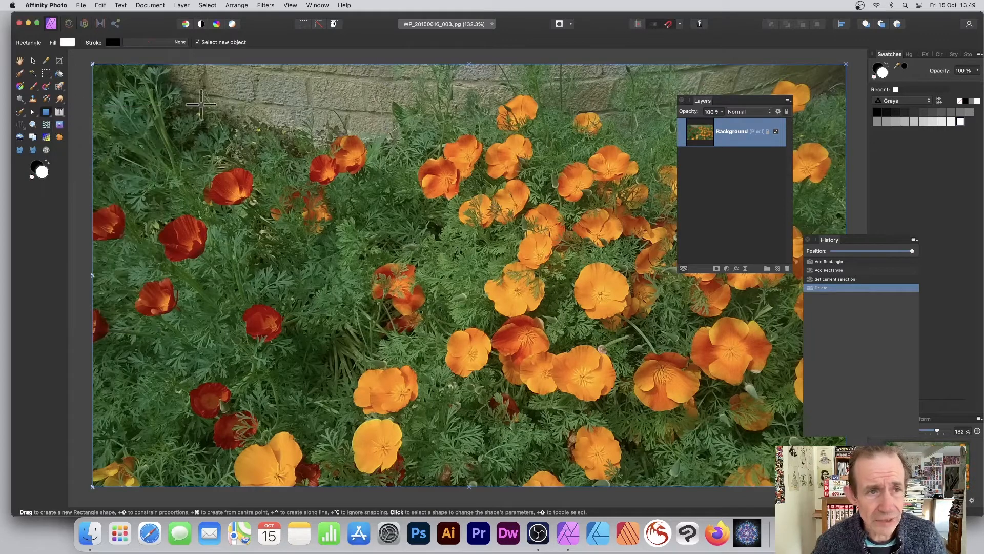
Step: Draw a large white rectangle over the photo with a smaller one inside it, and align both rectangles to centre and middle
drag(173, 83, 616, 453)
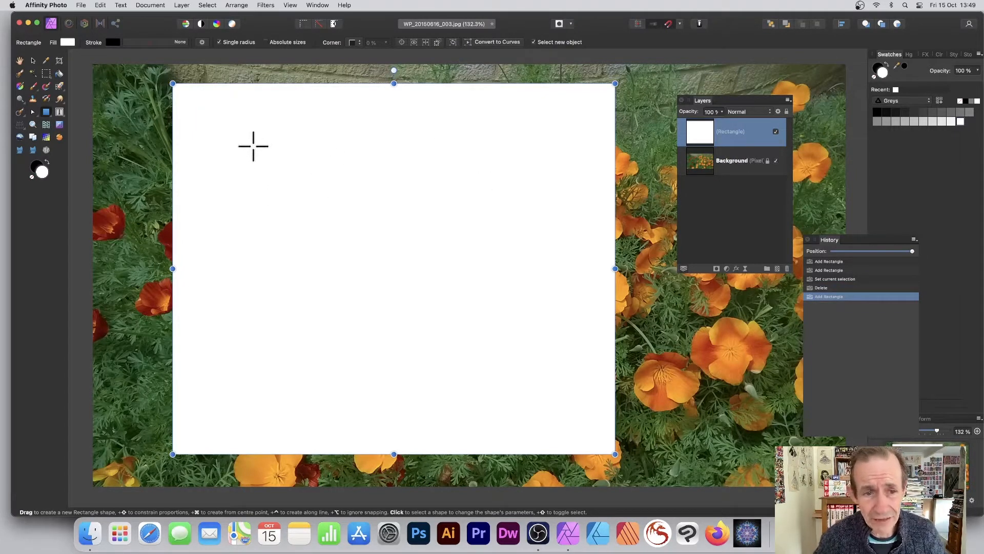
drag(254, 148, 532, 374)
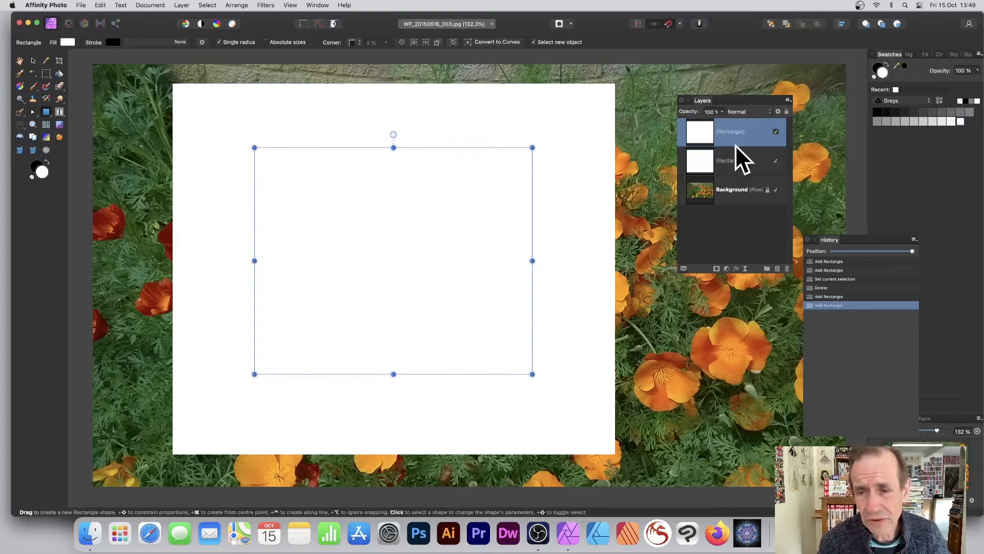
shift+click(733, 159)
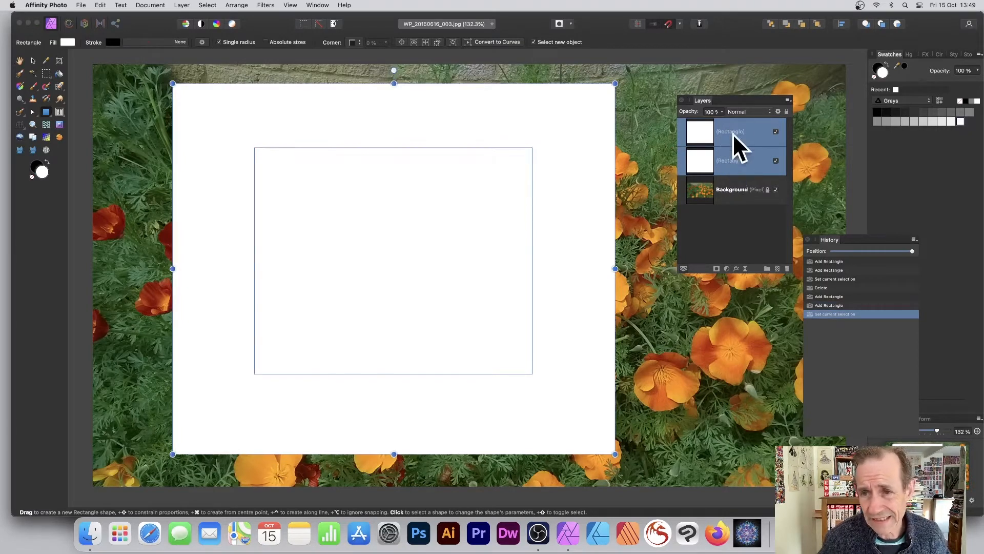
click(237, 5)
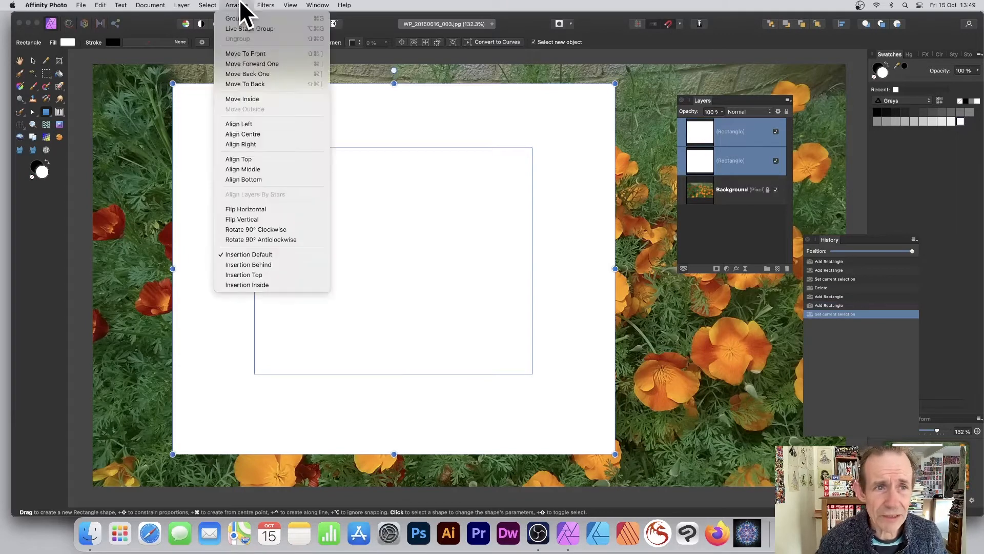
click(254, 134)
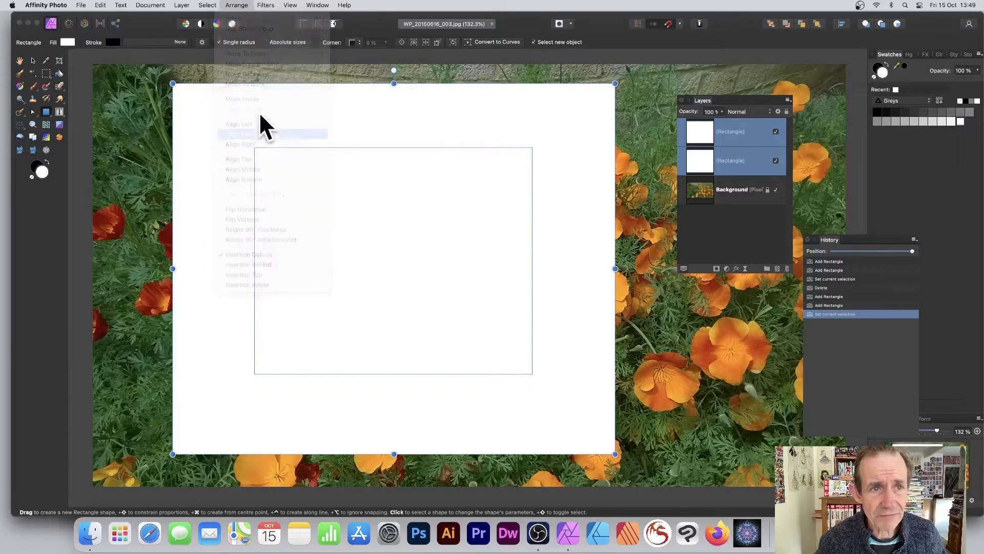
click(235, 6)
click(257, 168)
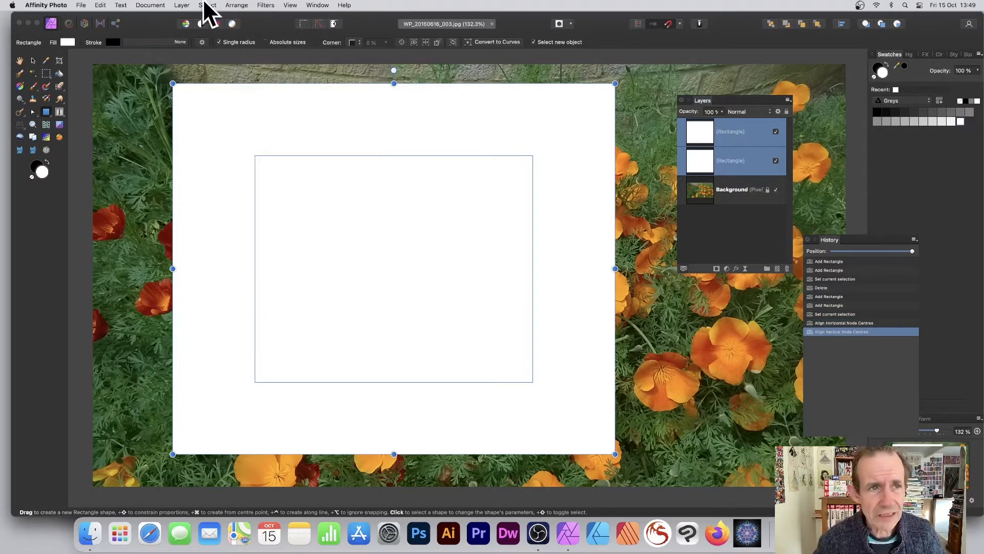
Step: Subtract the smaller rectangle from the larger one and clip the Background photo to the resulting frame curve
click(182, 6)
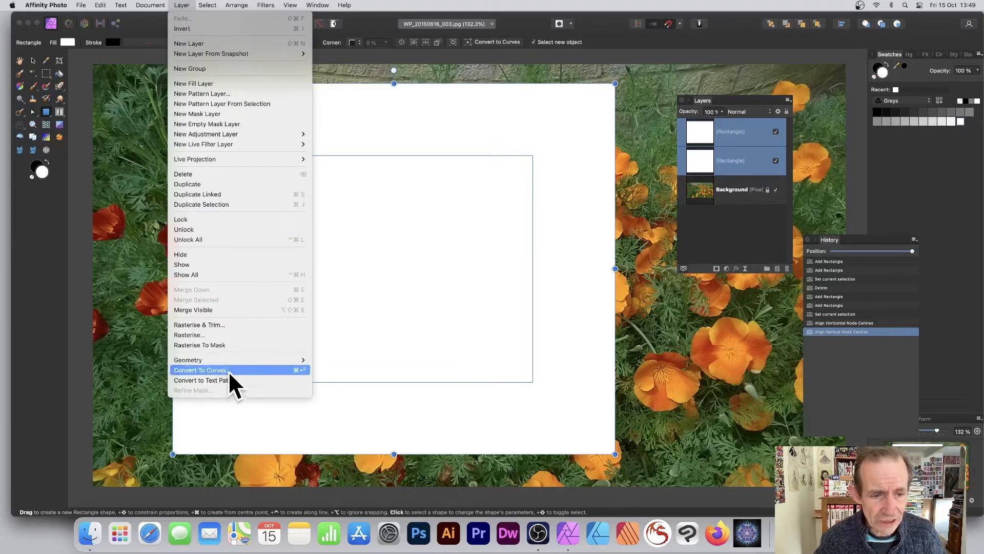
mouse_move(230, 361)
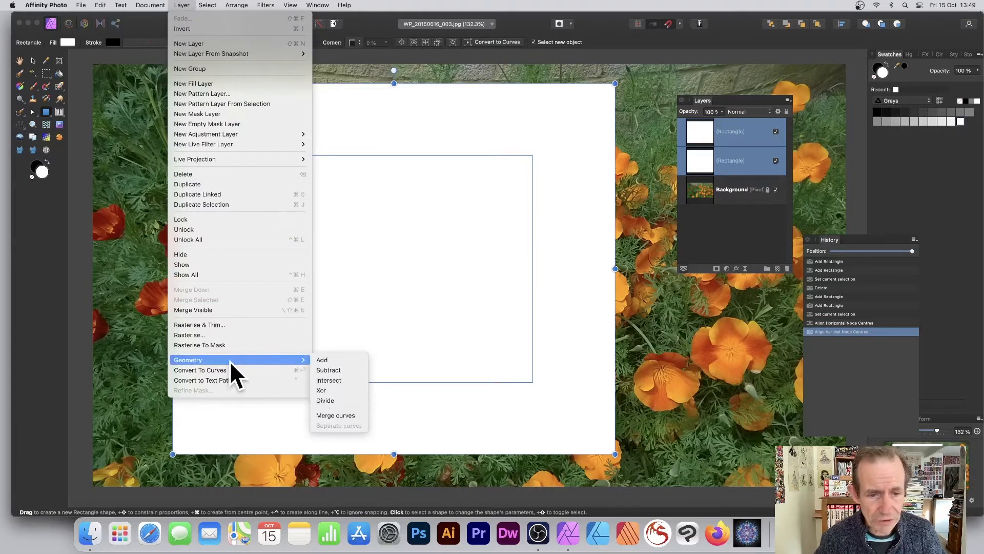
click(345, 371)
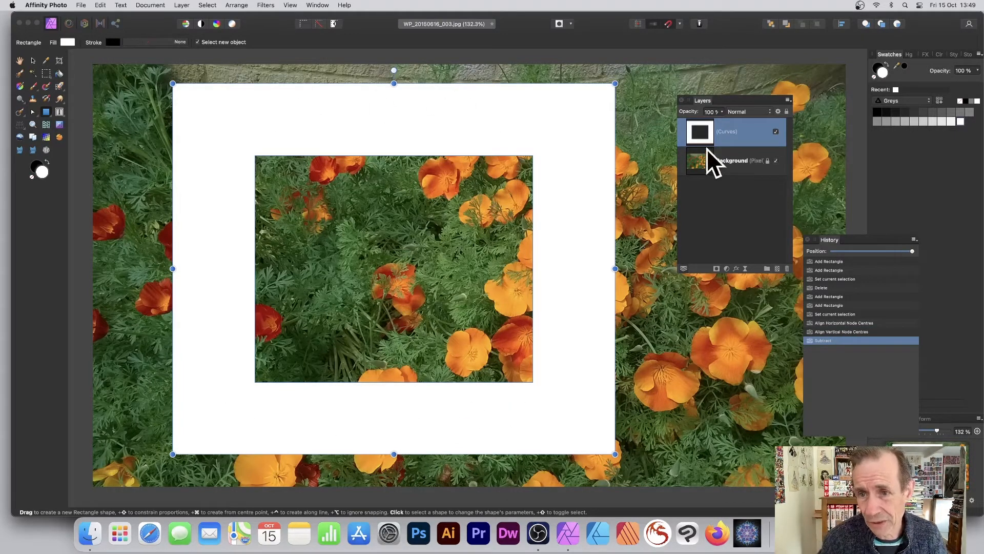
drag(703, 131, 714, 158)
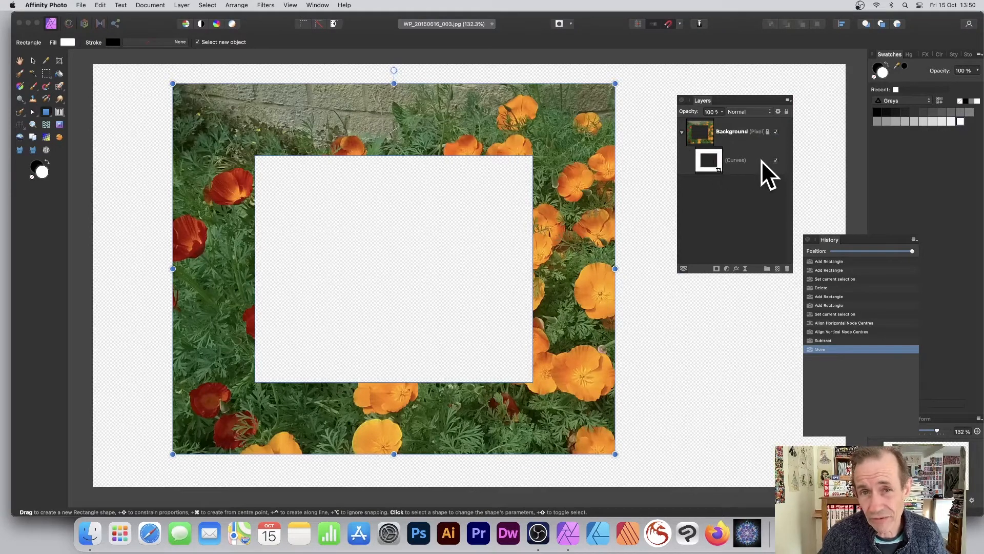
click(716, 154)
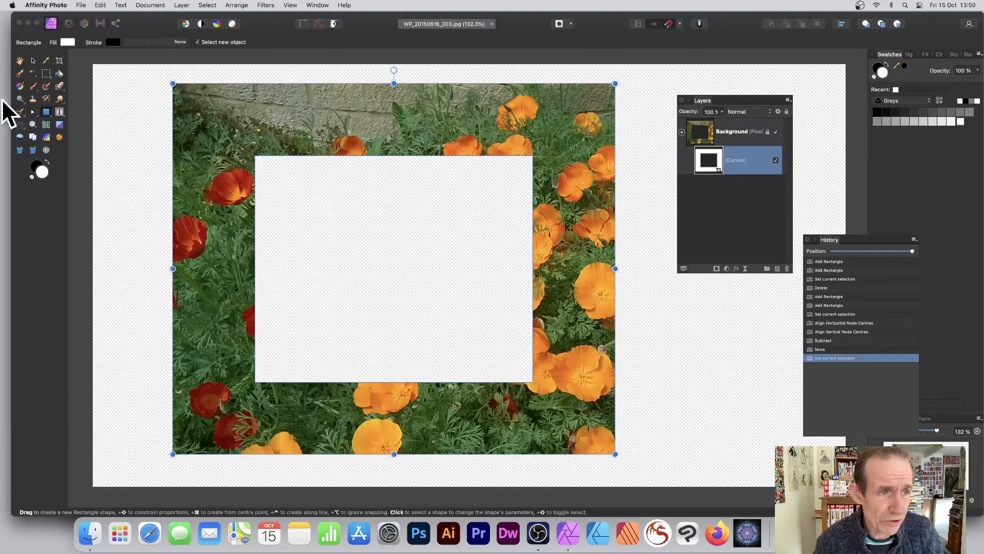
drag(32, 110, 72, 124)
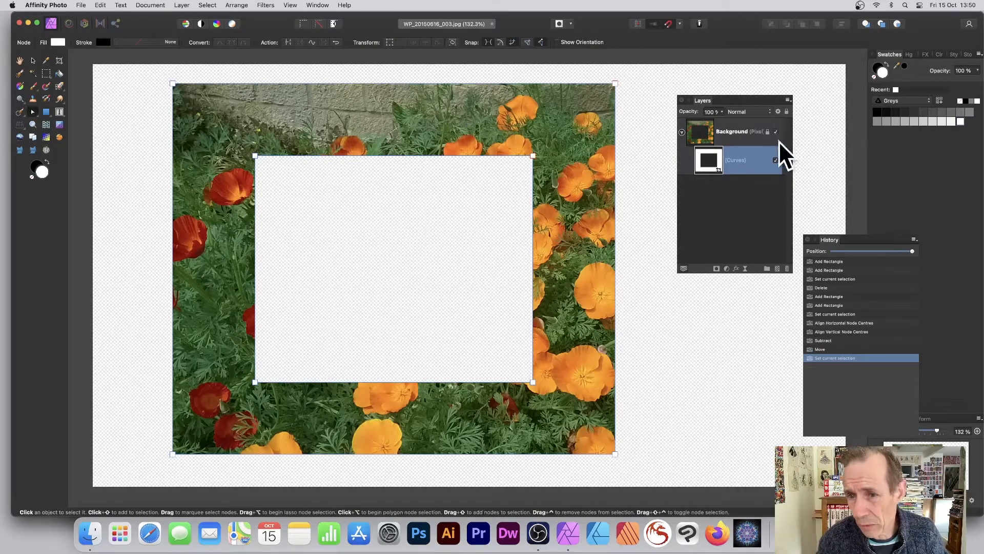
Step: Unlock the Background layer, then scale the photo frame down and reposition it on the canvas
click(709, 131)
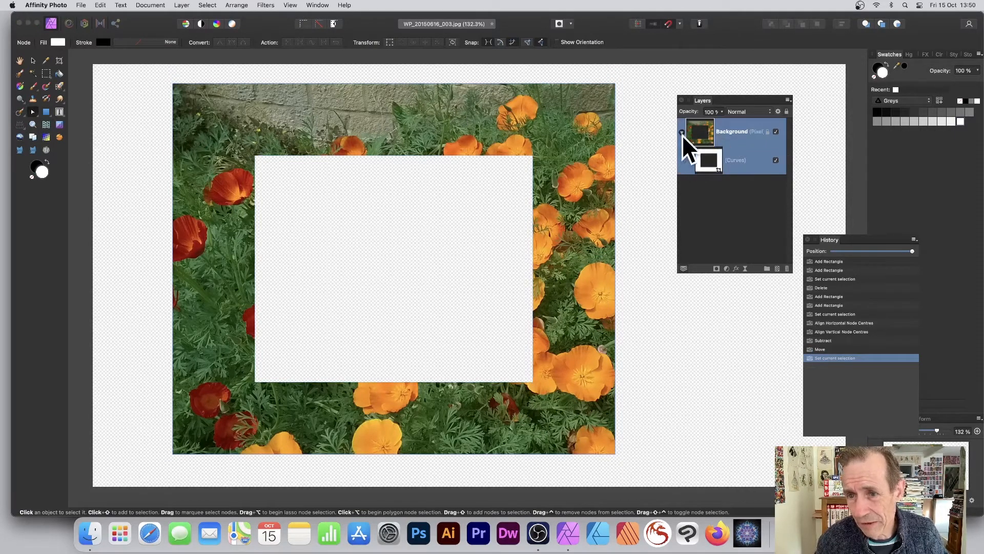
click(768, 132)
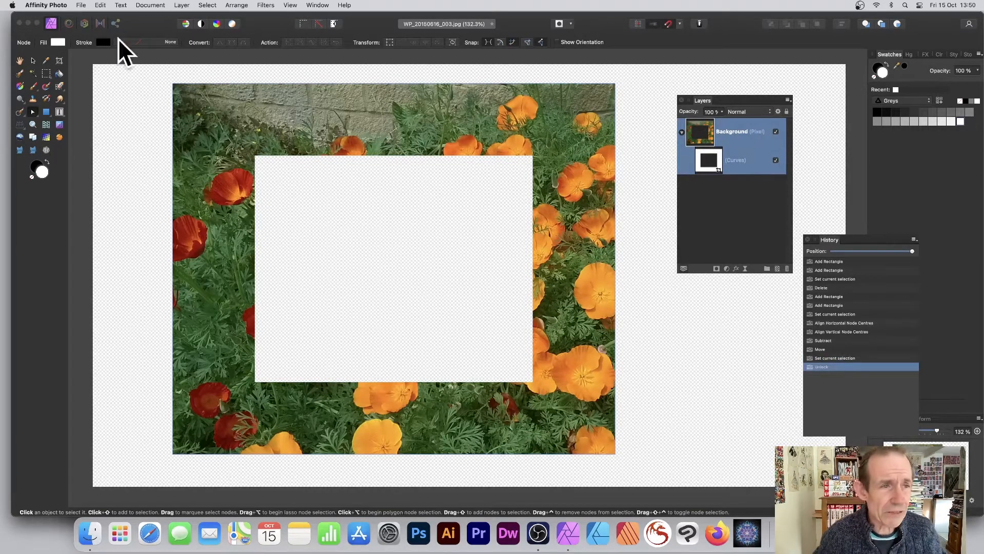
click(33, 60)
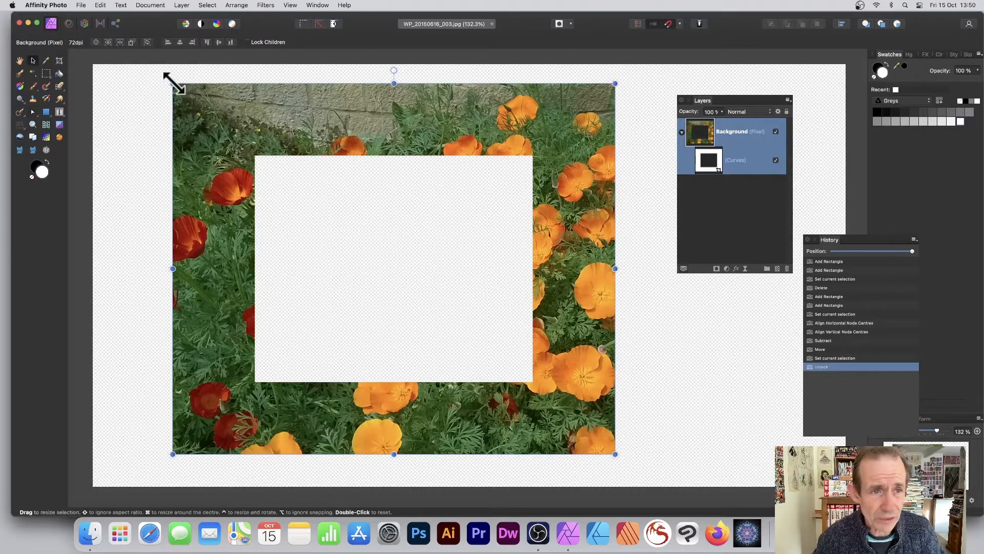
drag(174, 84, 290, 172)
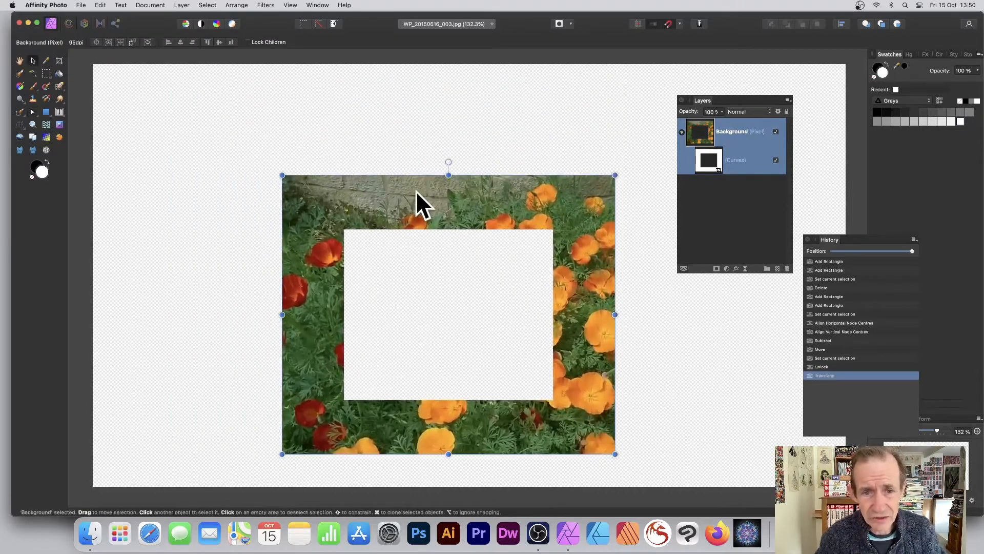
drag(416, 190, 338, 150)
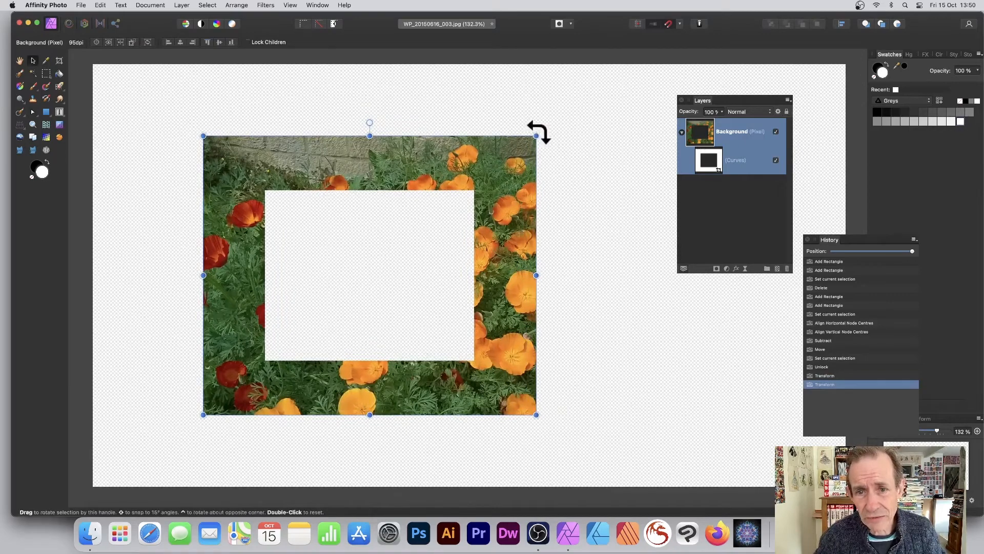
Step: Rotate the photo frame about 45° into a diamond, shrink it further and move it toward the canvas's upper left
drag(539, 131, 585, 279)
drag(351, 59, 359, 183)
drag(373, 228, 391, 131)
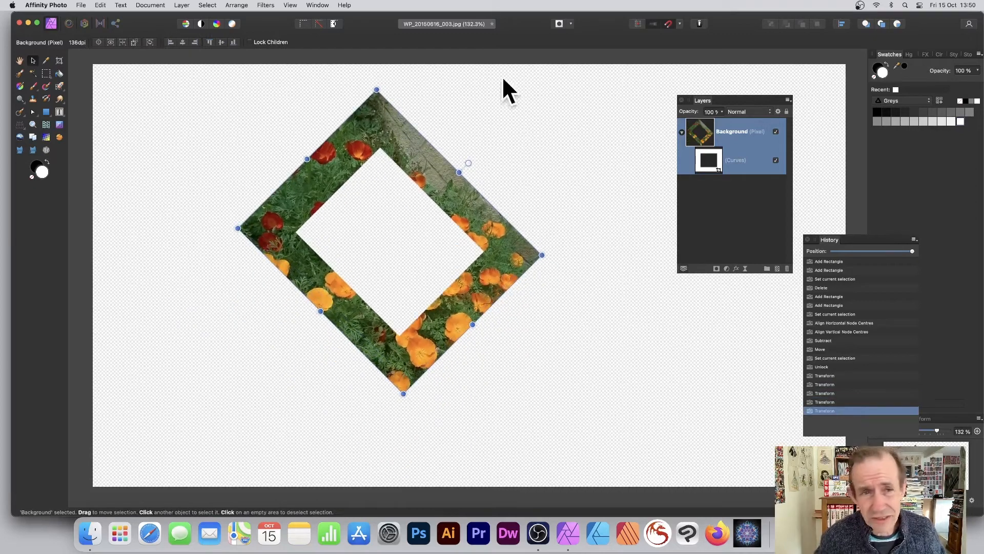
Step: Shift the photo inside the diamond frame with Lock Children enabled, and reselect the Background layer
mouse_move(345, 133)
mouse_down()
mouse_move(277, 105)
mouse_move(340, 131)
mouse_move(336, 110)
mouse_move(361, 129)
mouse_move(366, 158)
mouse_move(337, 134)
mouse_move(347, 139)
mouse_up()
click(251, 42)
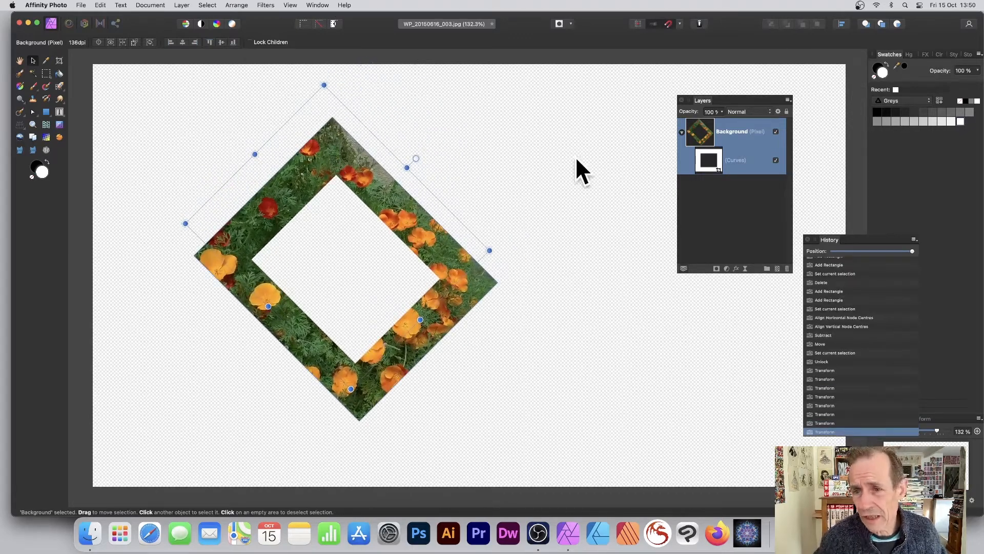
click(698, 230)
click(699, 135)
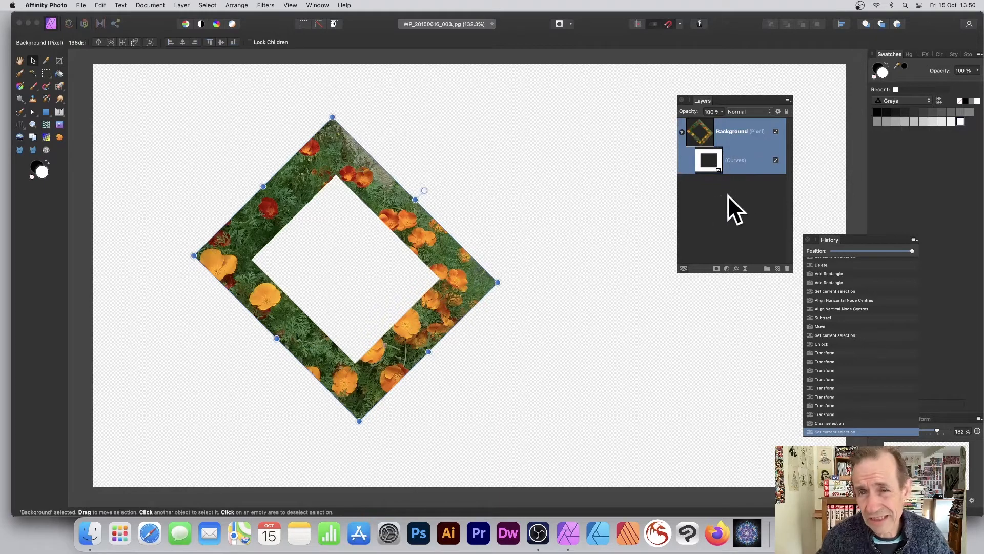
click(736, 269)
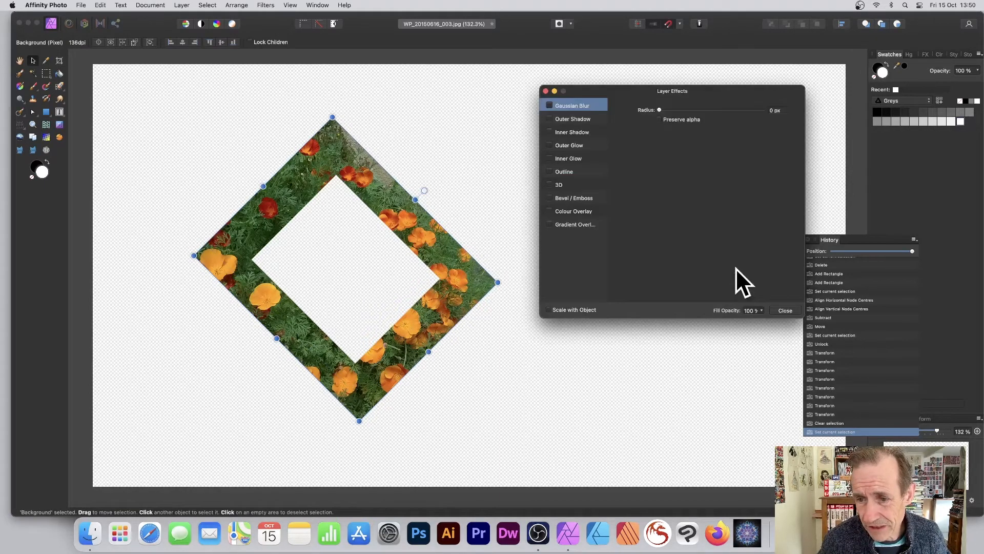
click(551, 132)
click(550, 132)
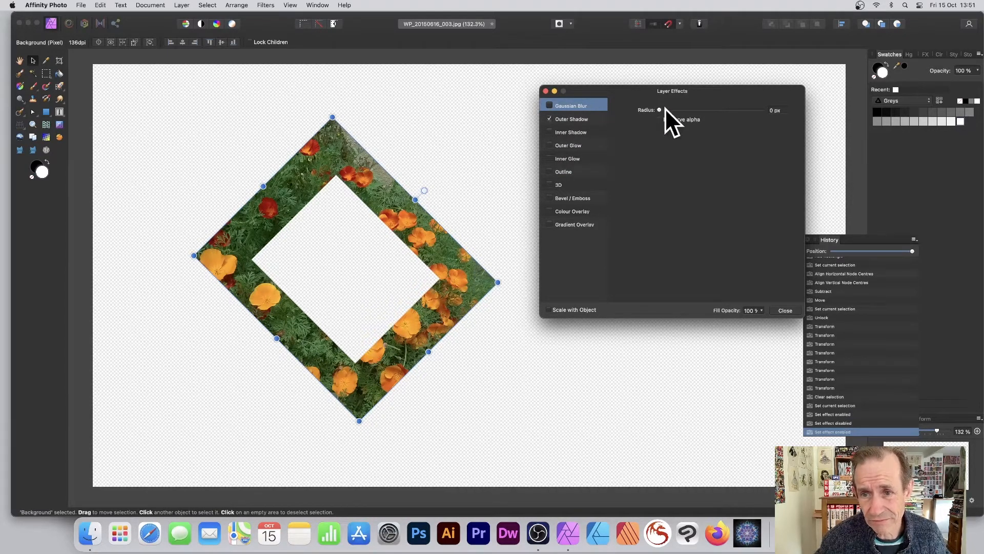
drag(665, 108, 616, 107)
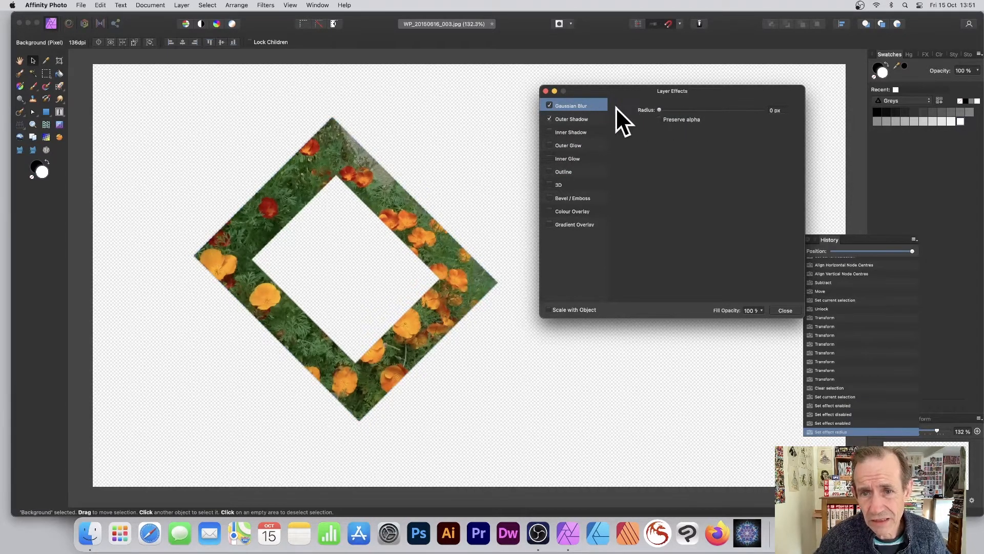
click(549, 106)
click(550, 119)
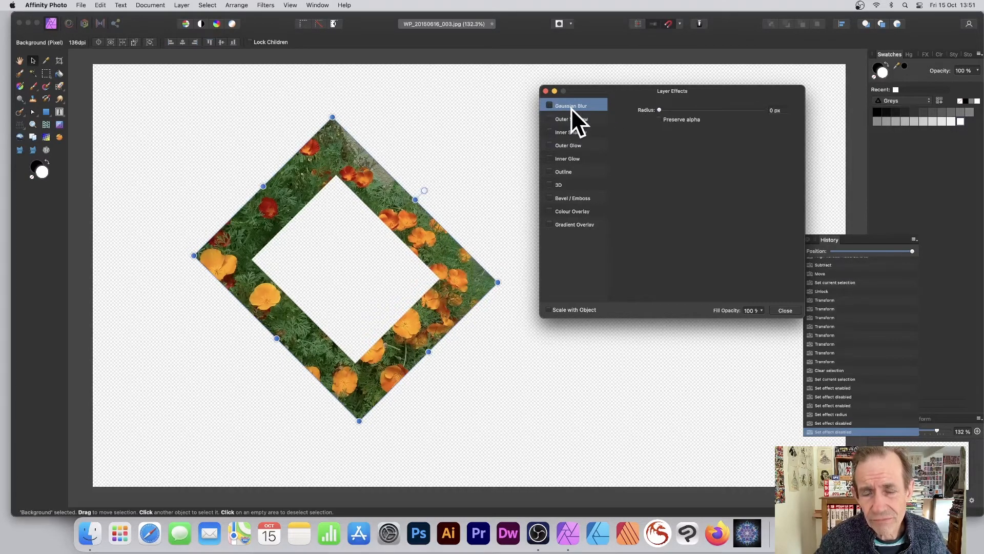
click(797, 312)
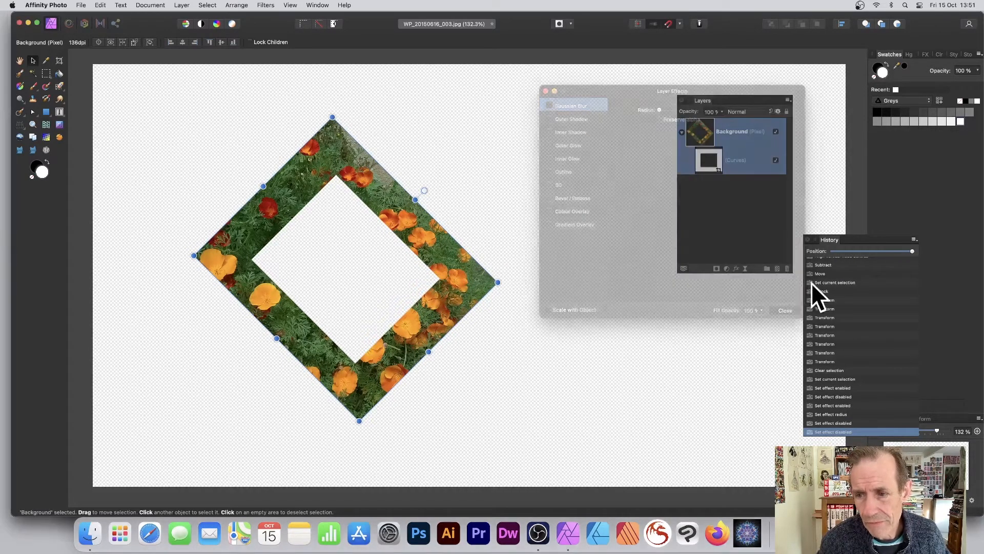
Step: Add an Outer Shadow effect to the frame with radius 9.9 px, offset 19.7 px and intensity 72%
click(737, 268)
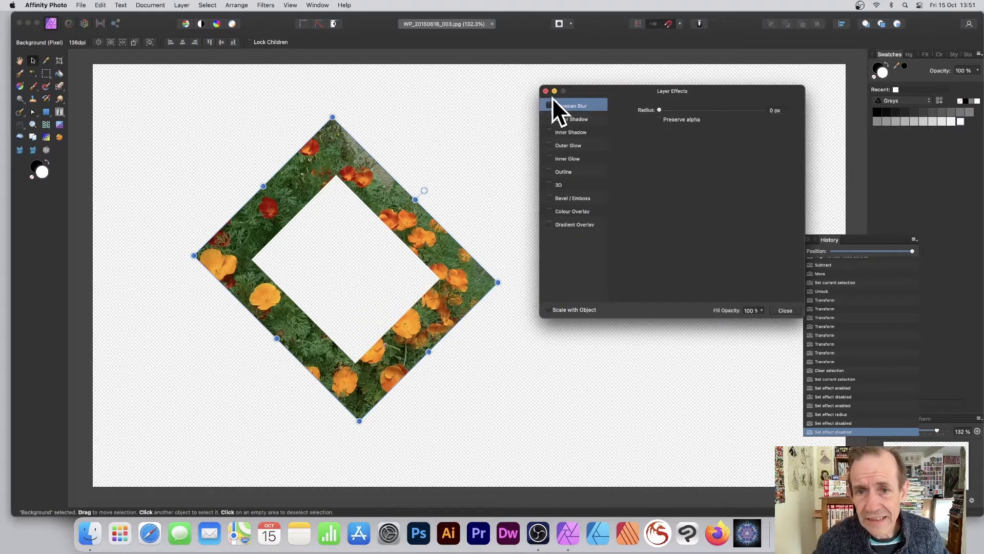
click(571, 119)
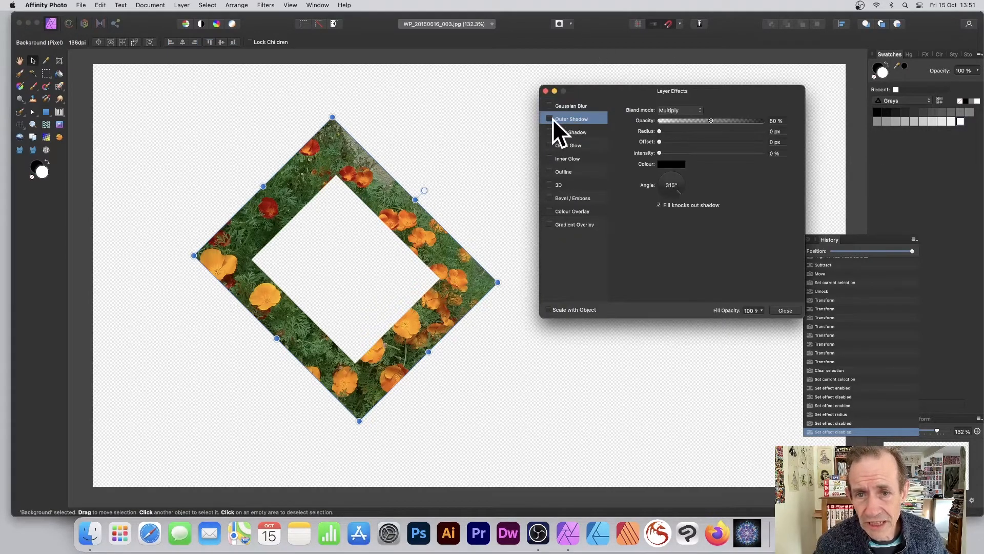
click(550, 118)
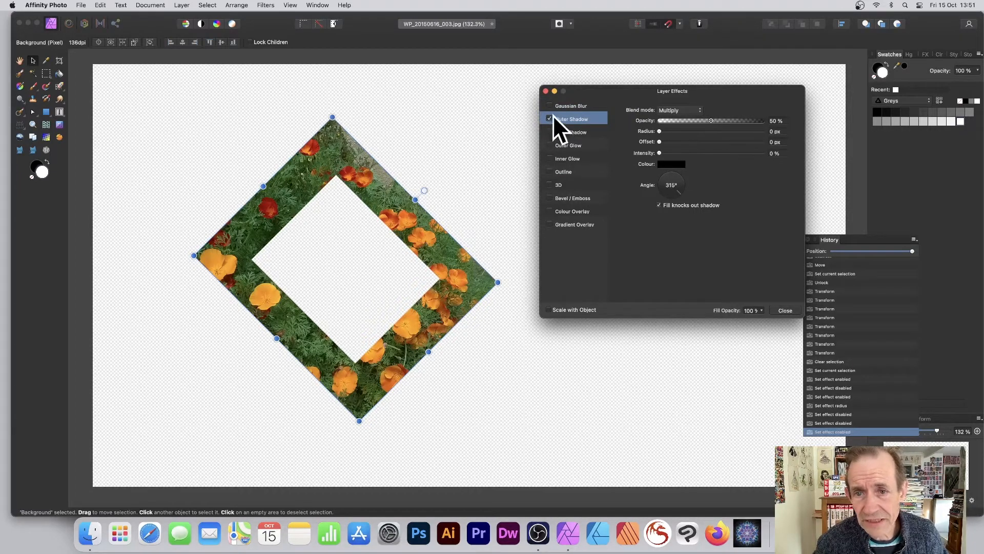
drag(660, 132, 723, 153)
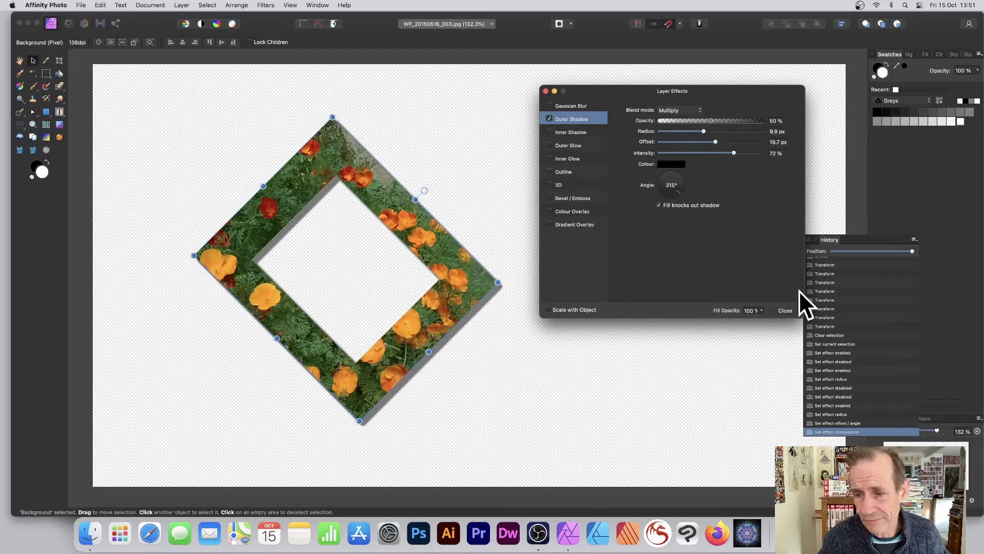
click(789, 309)
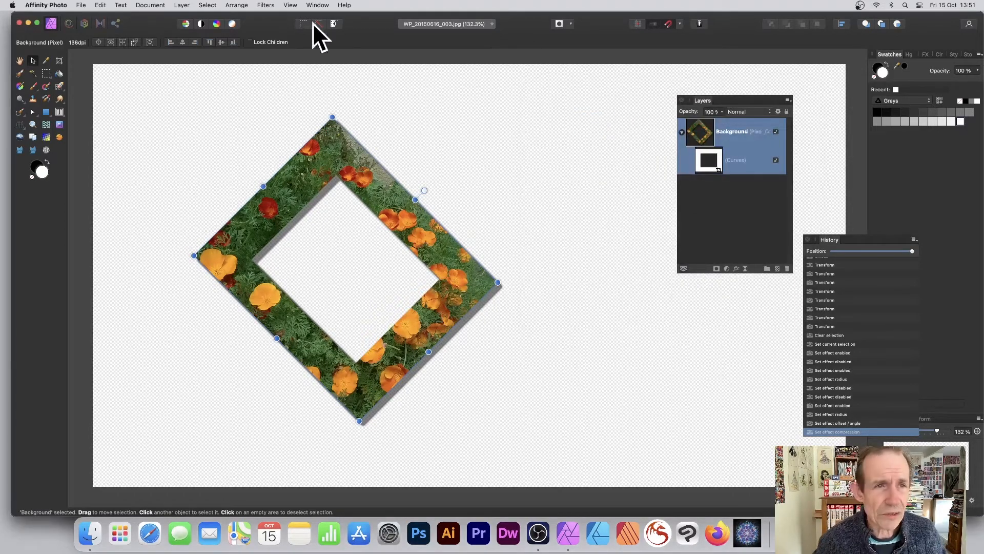
Step: Rasterise the Background layer without preserving layer FX, and create a new pattern layer from it
click(181, 5)
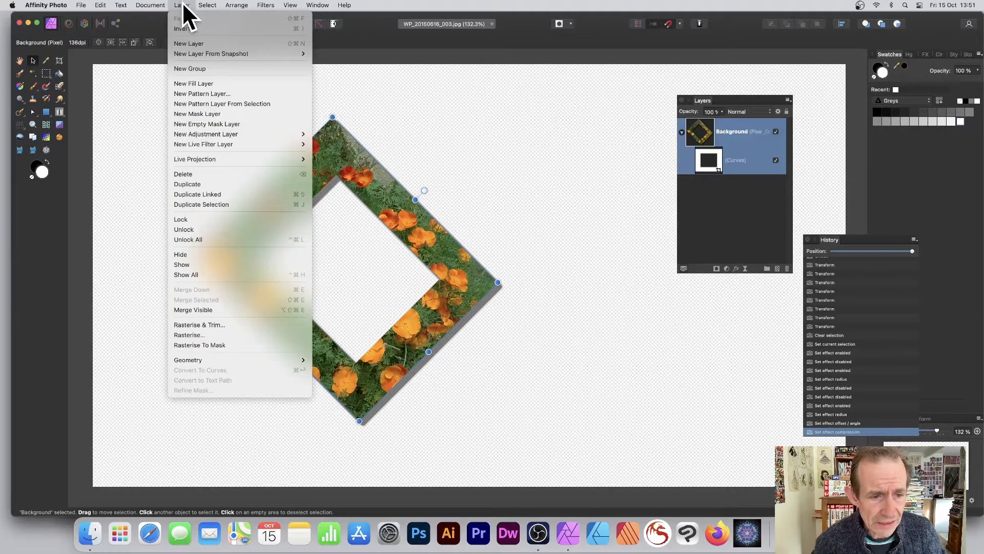
click(202, 334)
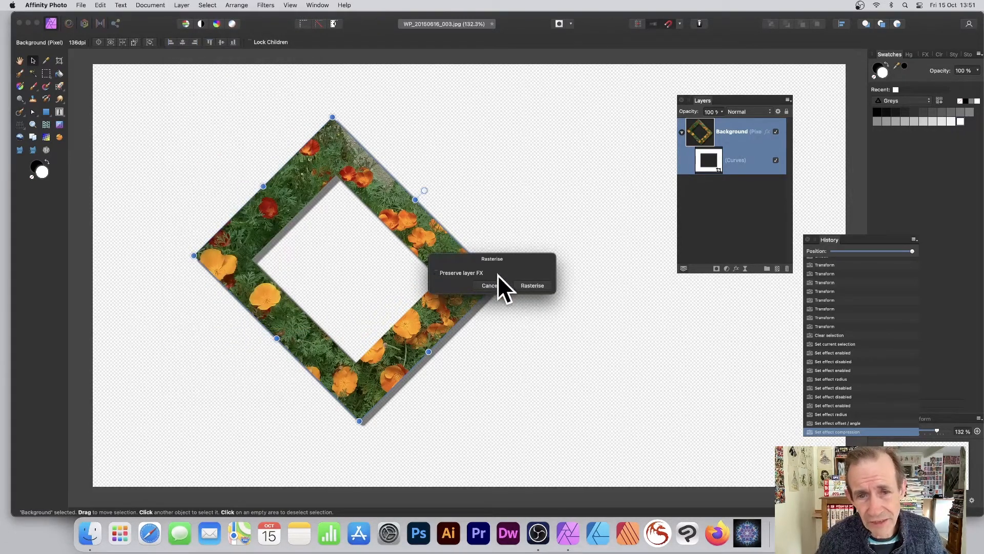
click(533, 286)
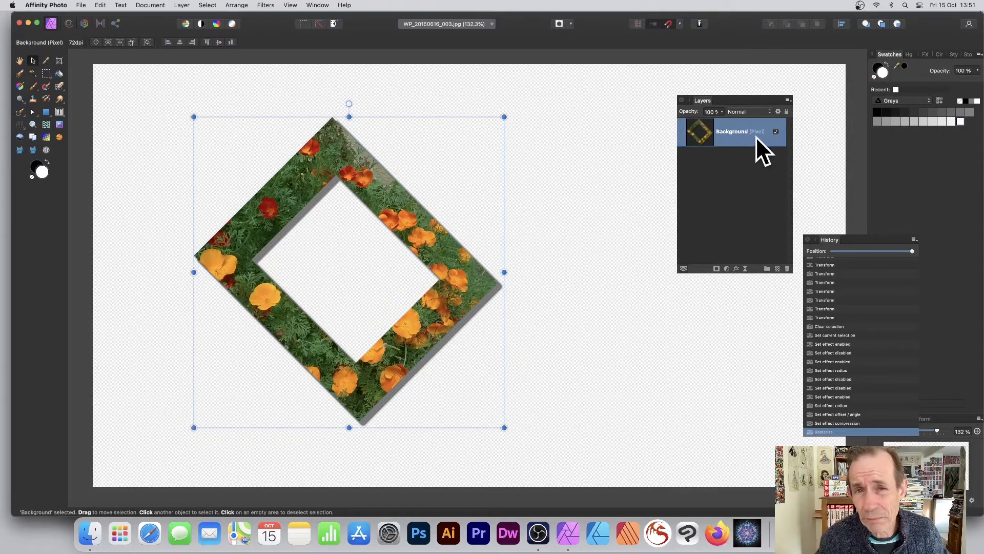
click(191, 5)
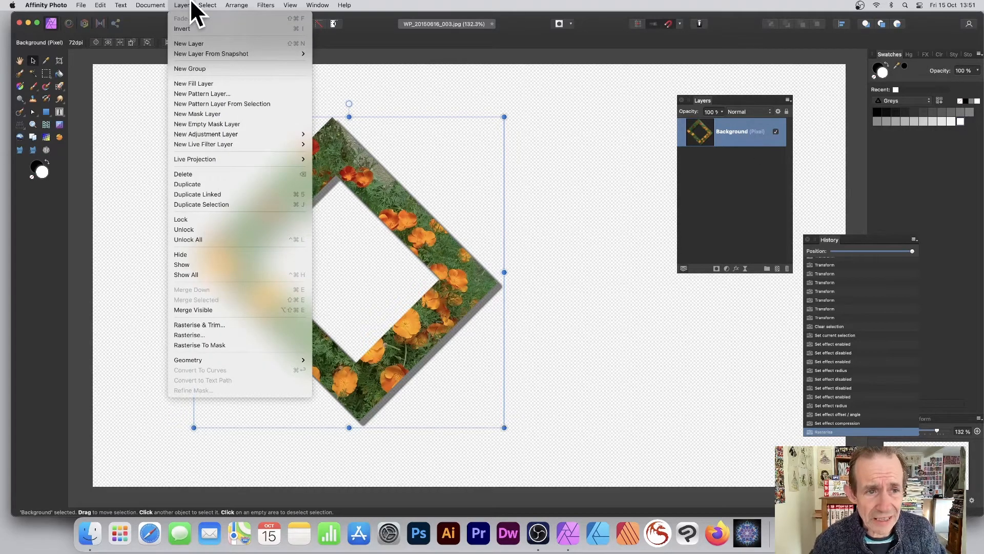
click(215, 103)
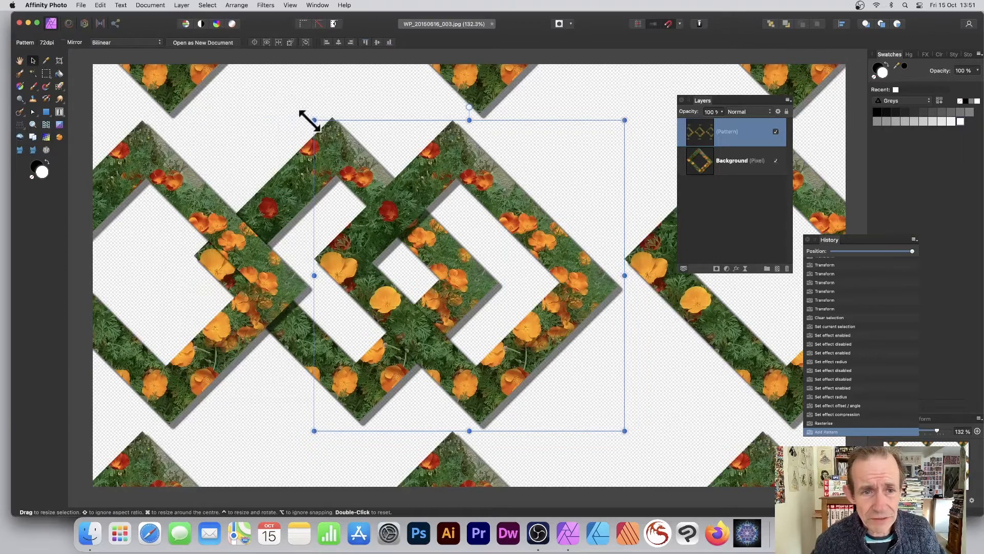
Step: Shrink the pattern tile, reposition it over the original frame, and rotate it about 20° clockwise
drag(314, 120, 386, 193)
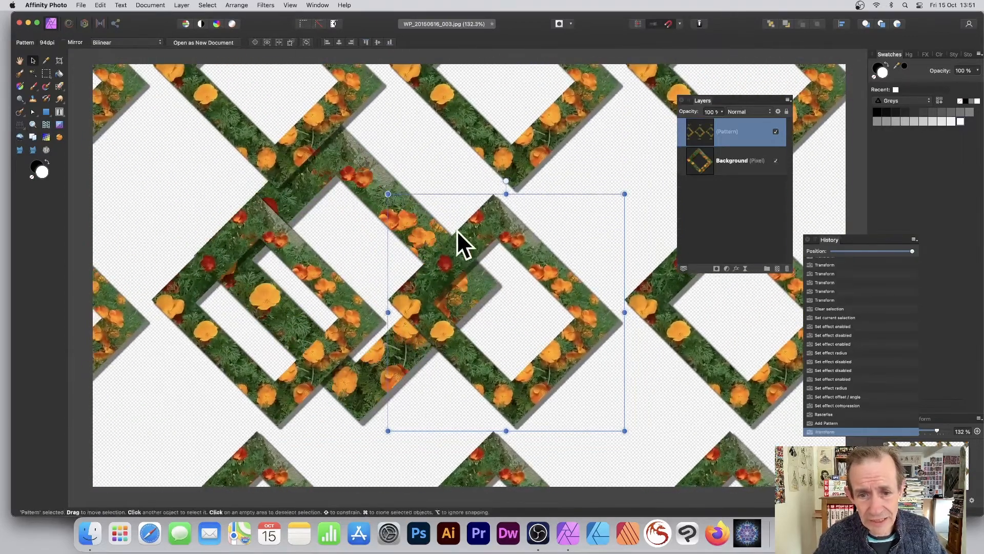
drag(457, 230, 236, 196)
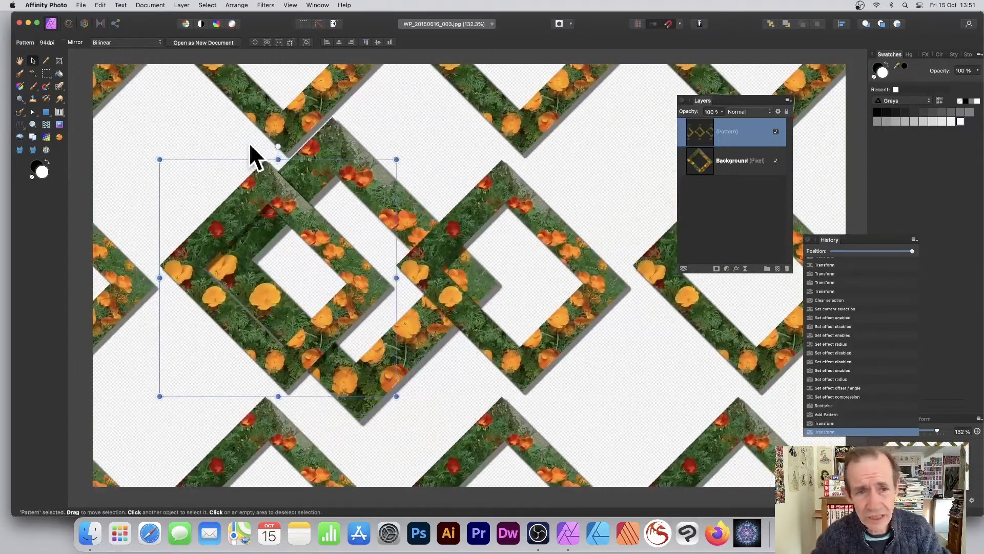
drag(161, 159, 230, 230)
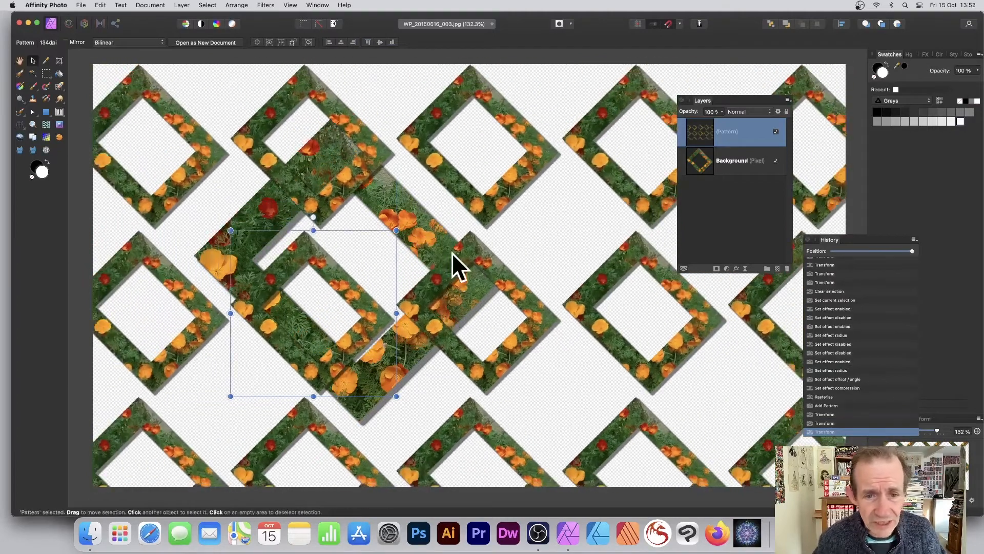
drag(402, 228, 436, 260)
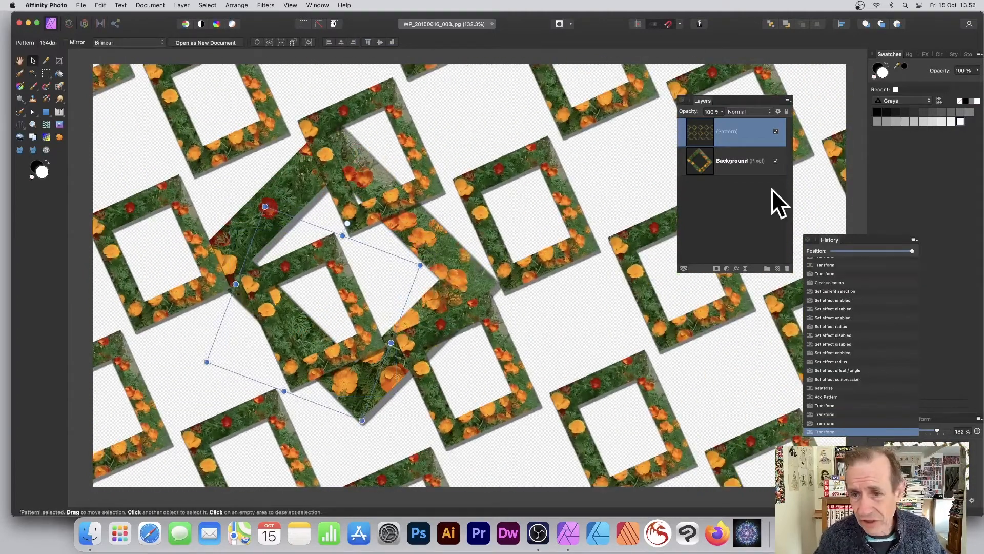
Step: Delete the Background layer, and shrink and reposition the pattern tile so the frames repeat more densely
click(746, 157)
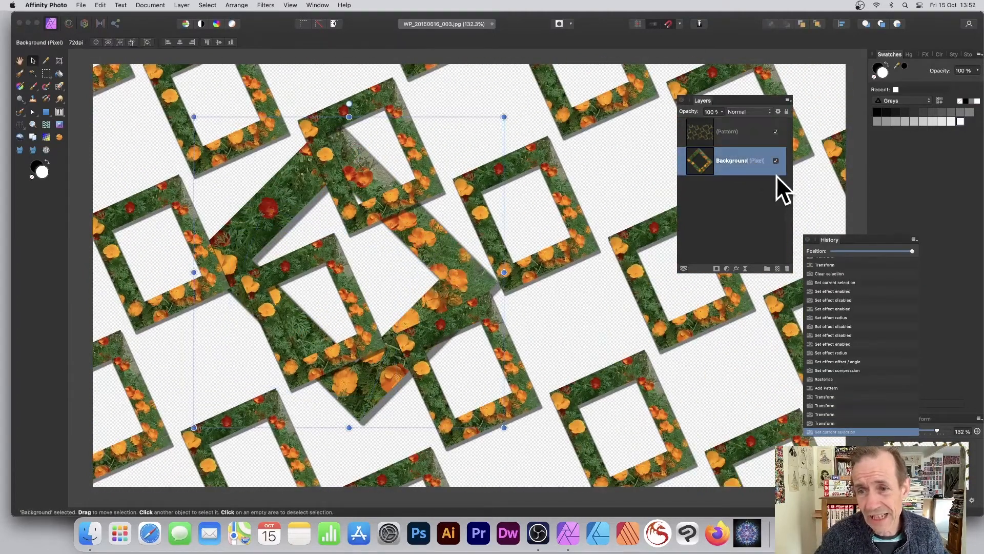
click(787, 268)
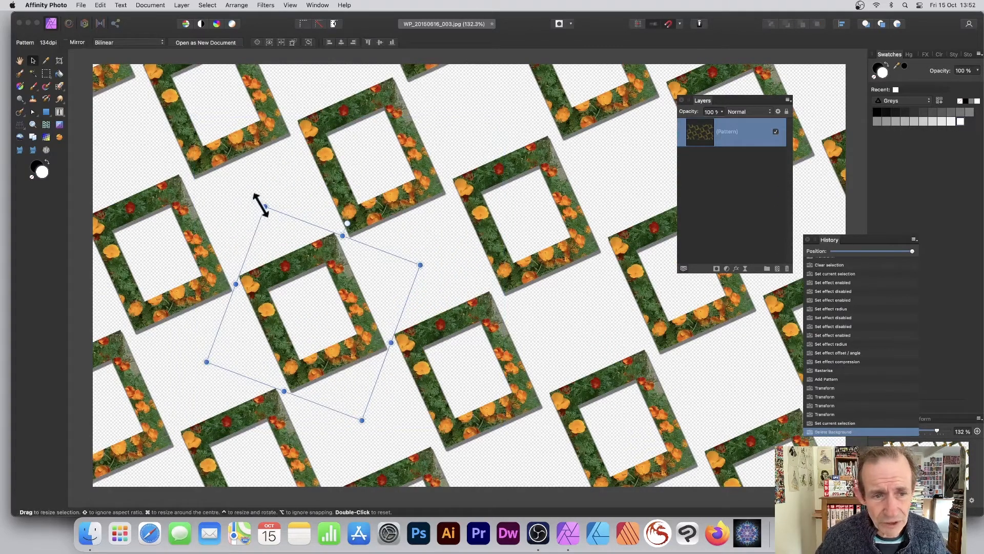
drag(265, 207, 288, 256)
drag(341, 310, 280, 193)
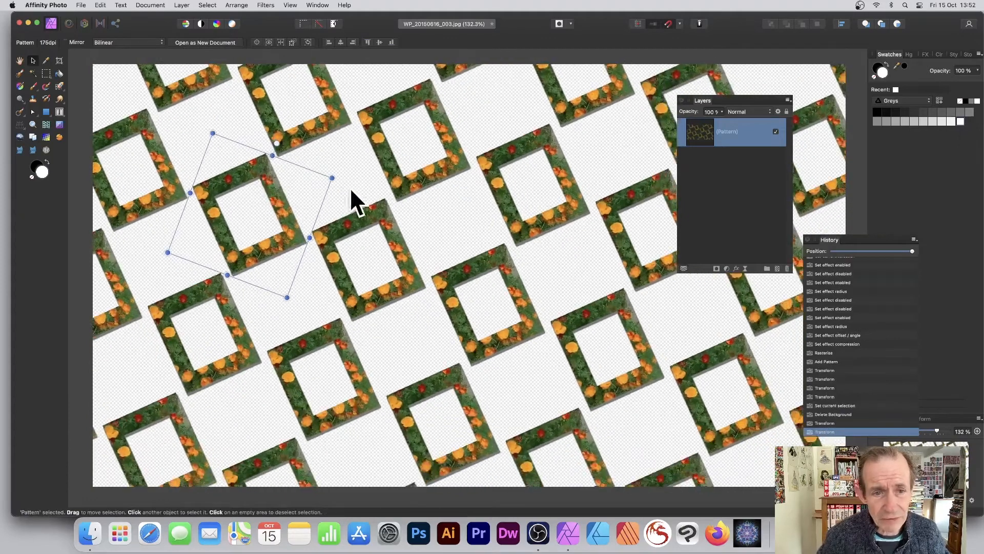
drag(349, 188, 281, 202)
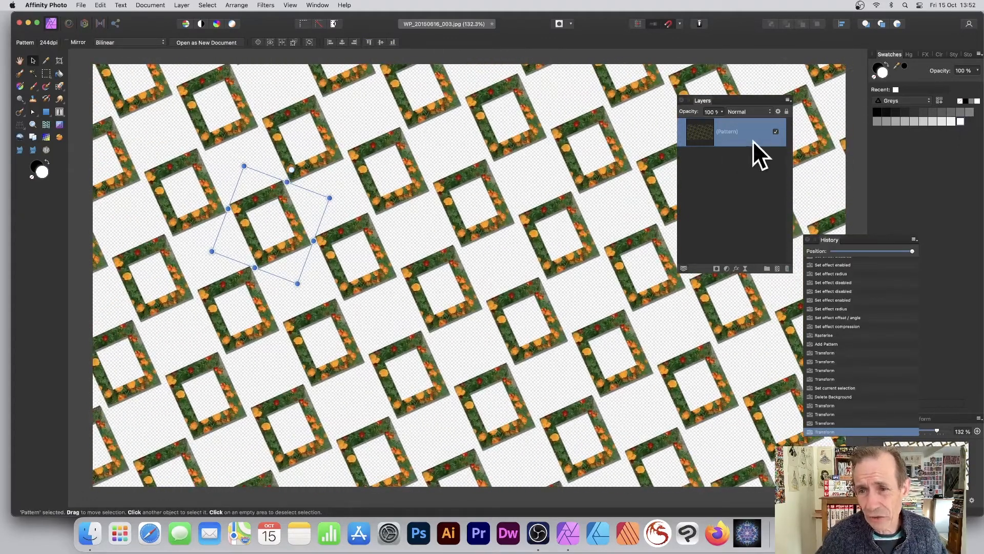
Step: Duplicate the pattern layer, then slightly enlarge and rotate the copy until its frames stand roughly upright over the tilted ones
right_click(700, 131)
click(727, 218)
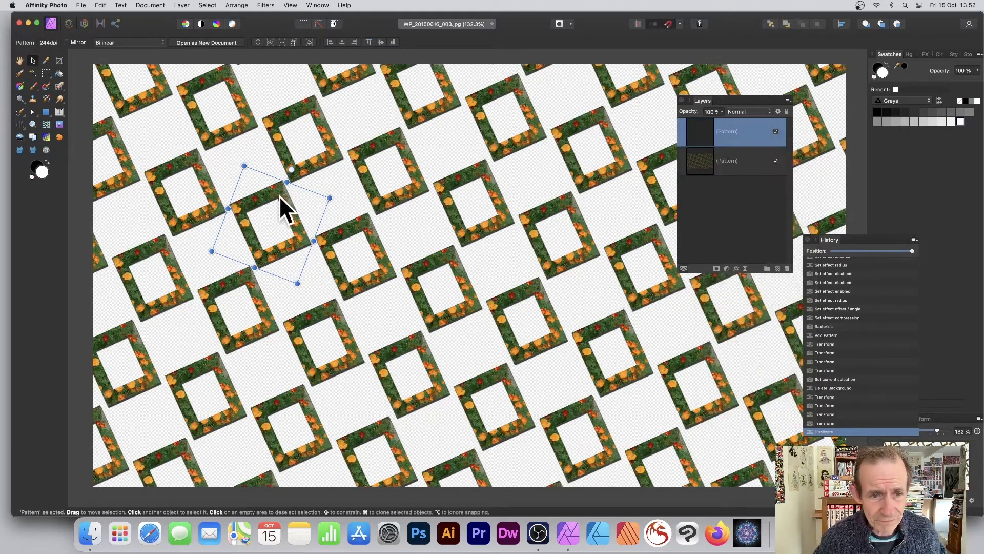
drag(281, 198, 409, 229)
mouse_move(354, 214)
mouse_down()
mouse_move(347, 230)
mouse_move(356, 214)
mouse_up()
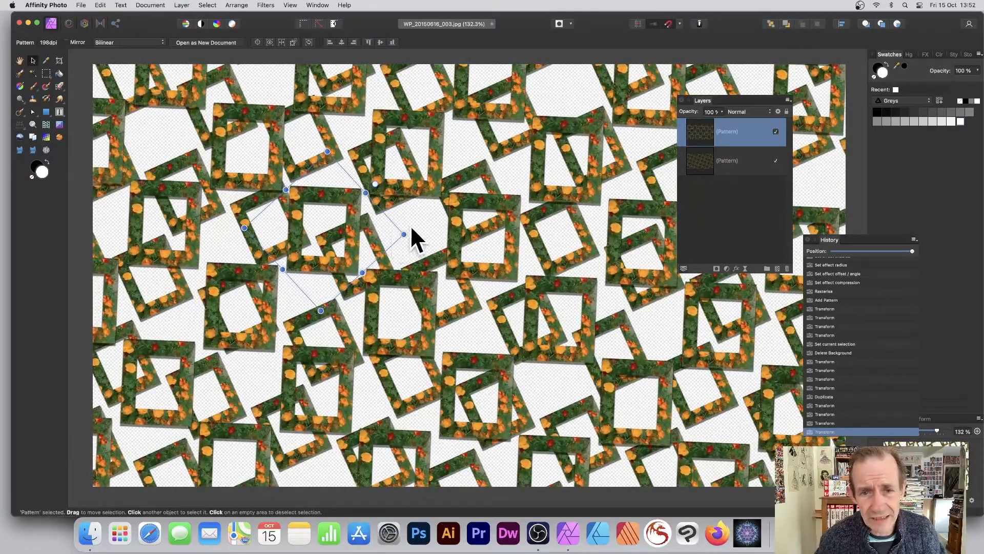
Step: Merge the two pattern layers into one with Merge Selected
shift+click(701, 160)
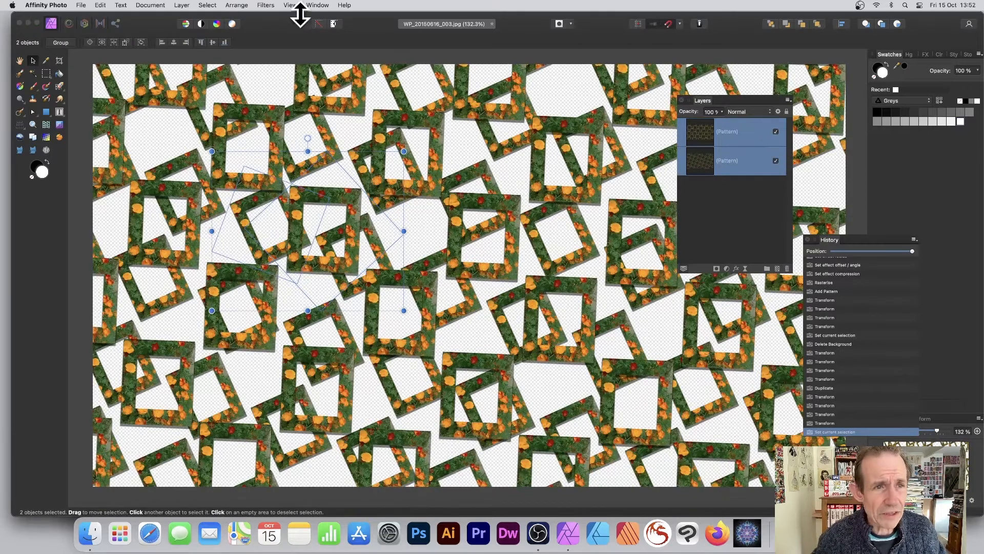
click(182, 5)
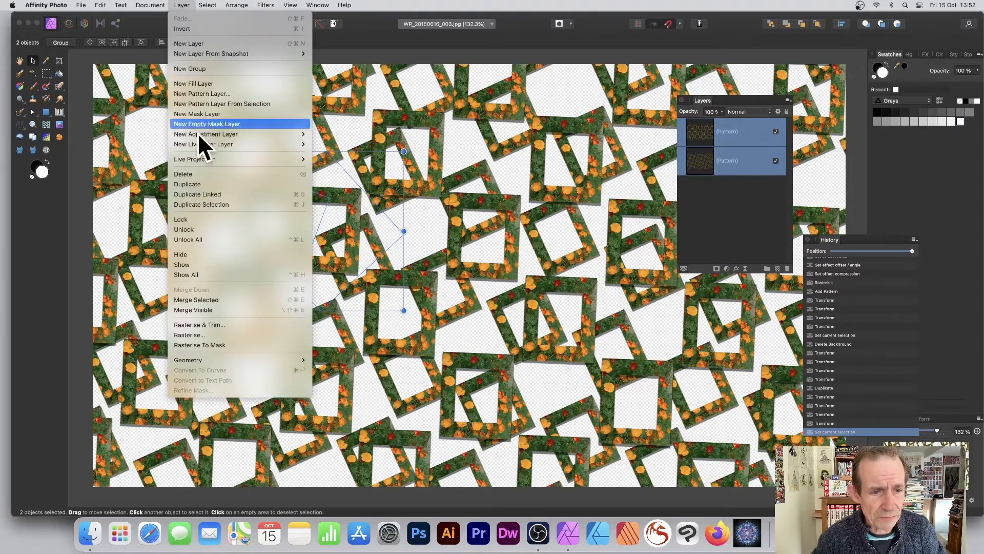
click(220, 301)
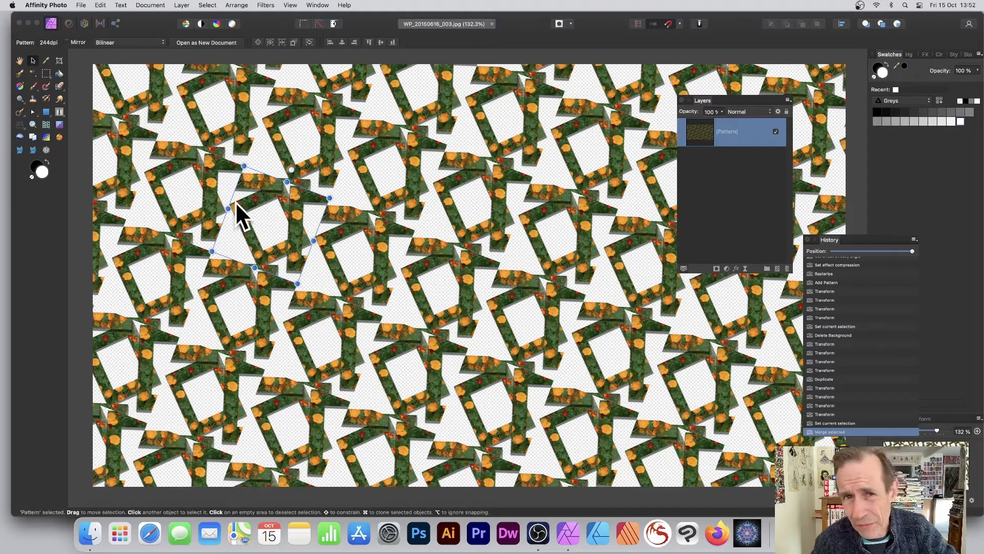
Step: Enable Mirror for the merged pattern and enlarge its tile slightly
click(66, 42)
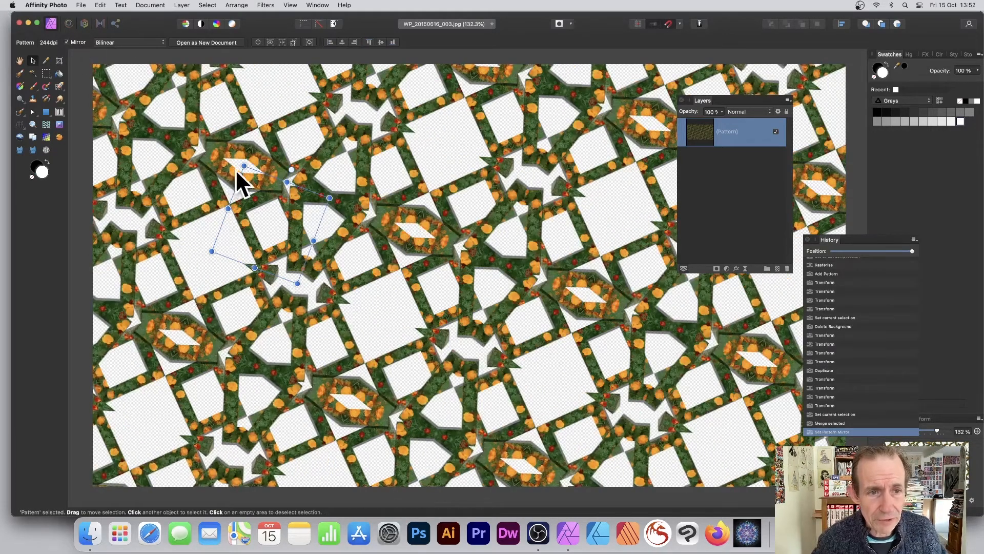
mouse_move(243, 166)
mouse_down()
mouse_move(279, 212)
mouse_move(229, 159)
mouse_up()
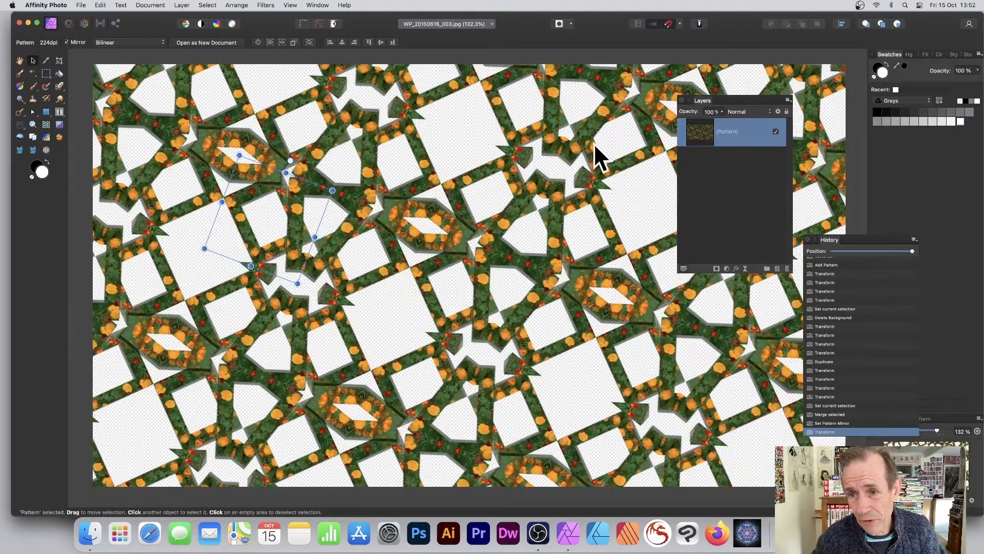
Step: Draw a white rectangle over the middle of the pattern and apply it as a mask to the pattern layer
click(45, 112)
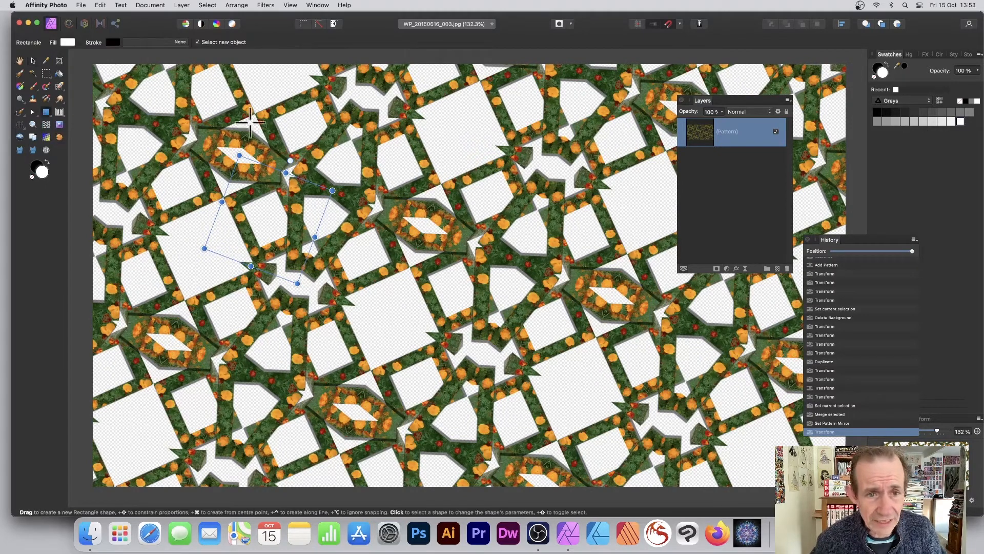
mouse_move(260, 118)
mouse_down()
mouse_move(418, 204)
mouse_move(534, 336)
mouse_move(524, 360)
mouse_up()
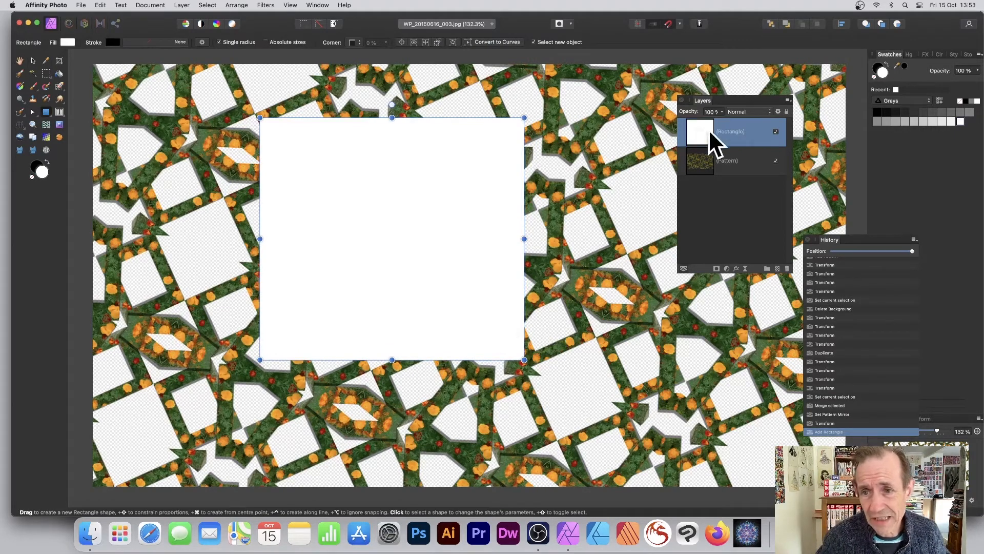
drag(701, 132, 711, 152)
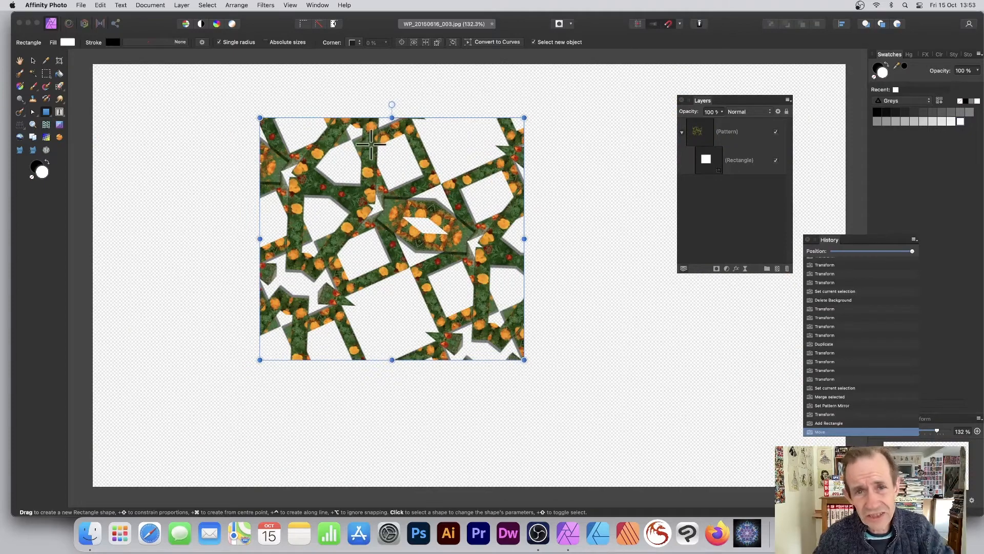
Step: Adjust the mask rectangle's size, rotate it about 45° into a diamond, and move it toward the canvas centre
mouse_move(260, 117)
mouse_down()
mouse_move(374, 190)
mouse_move(269, 111)
mouse_up()
click(721, 161)
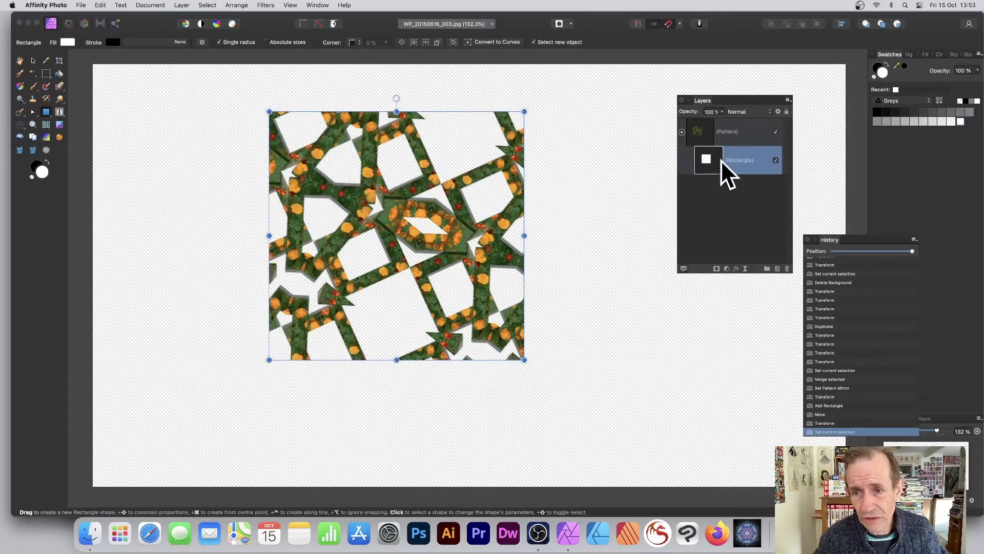
drag(524, 111, 570, 228)
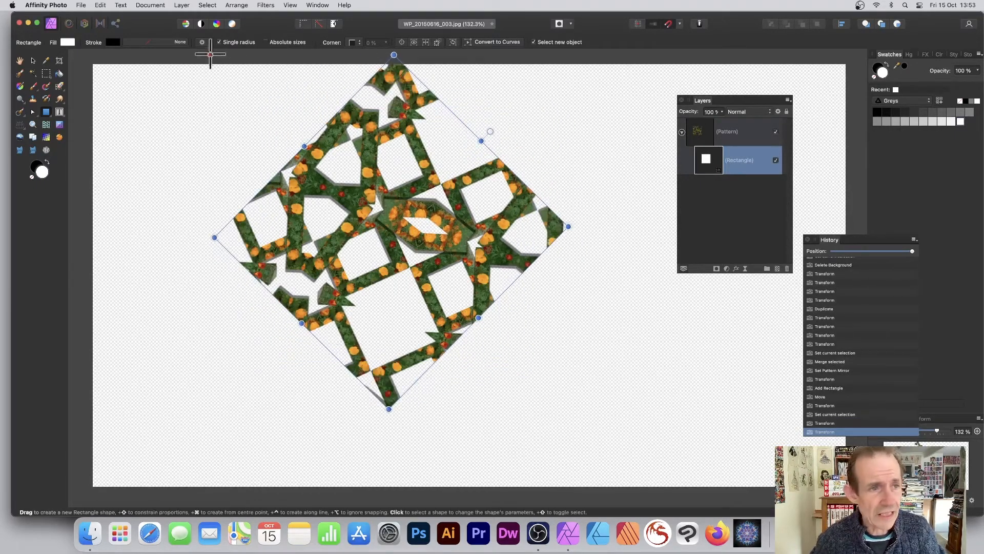
click(33, 60)
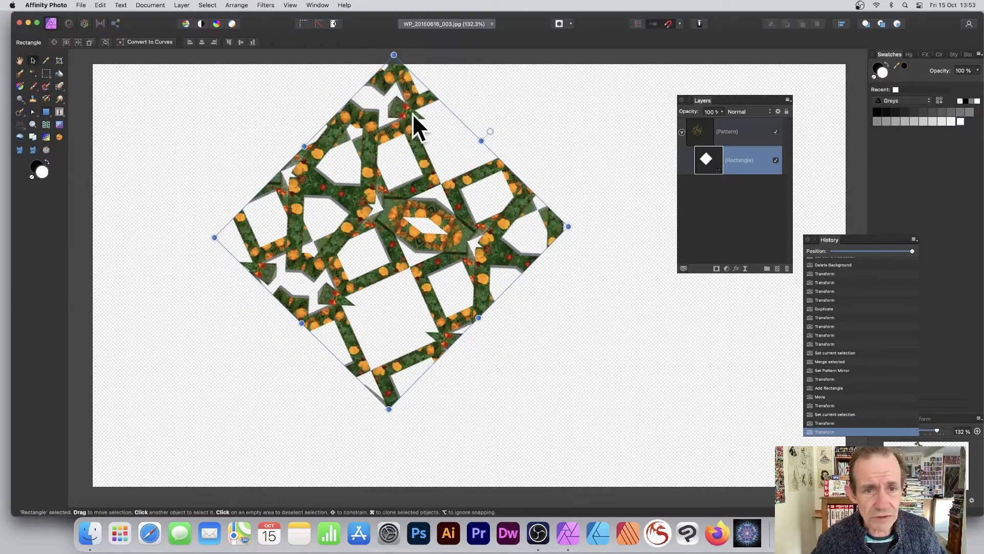
drag(372, 120, 438, 157)
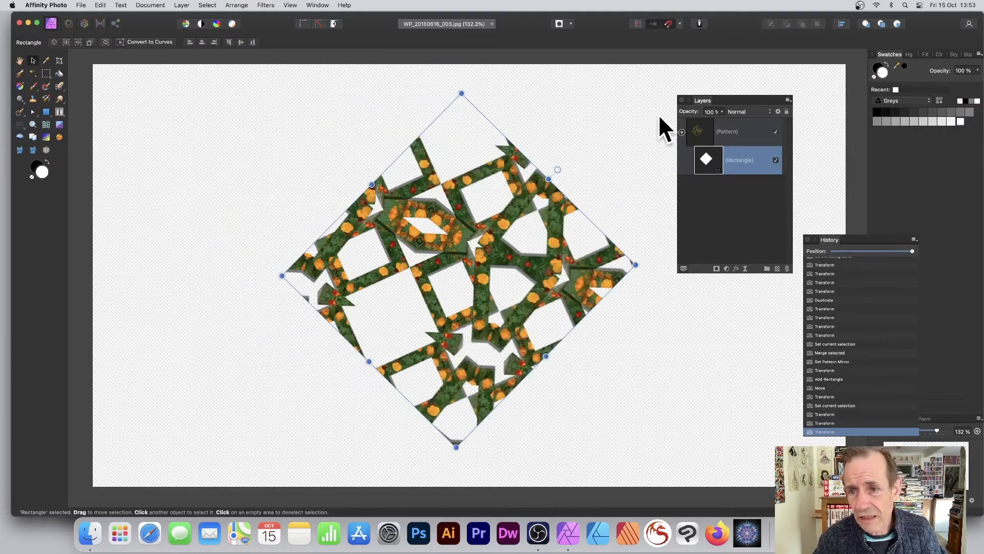
Step: Select the pattern layer instead of its mask and enlarge the pattern together with the diamond mask
click(682, 132)
click(702, 129)
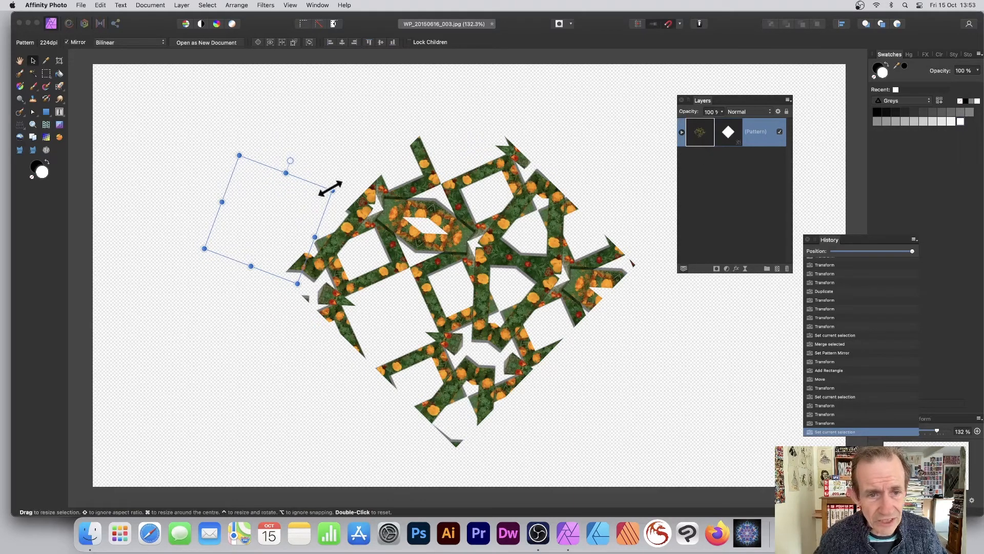
drag(330, 185, 410, 155)
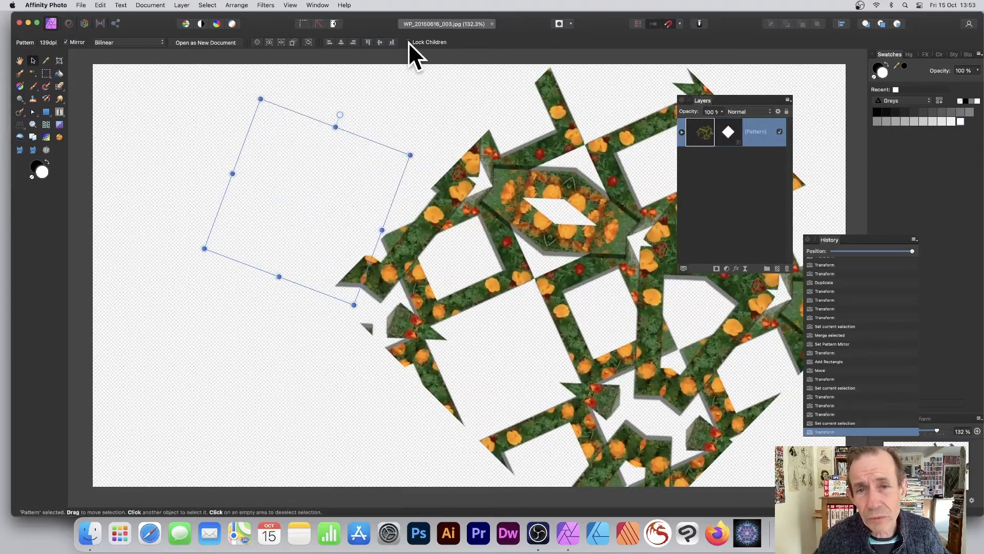
Step: Enable Lock Children and shrink the pattern tile without scaling the diamond mask
click(408, 42)
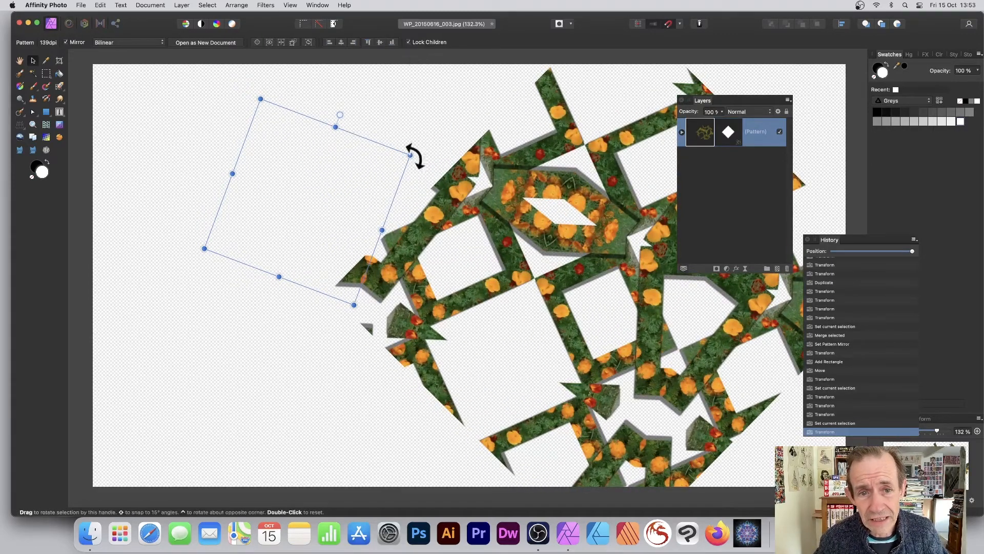
drag(410, 155, 273, 172)
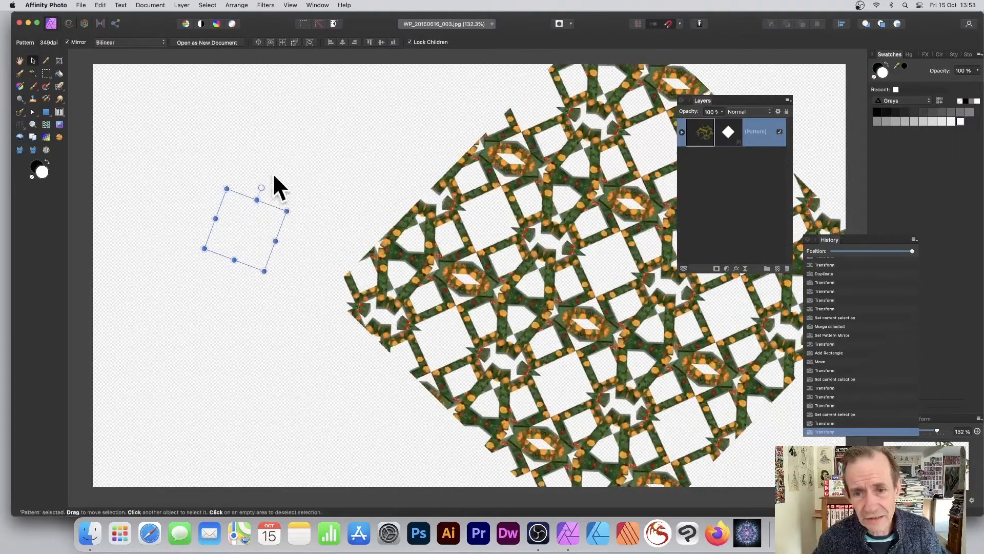